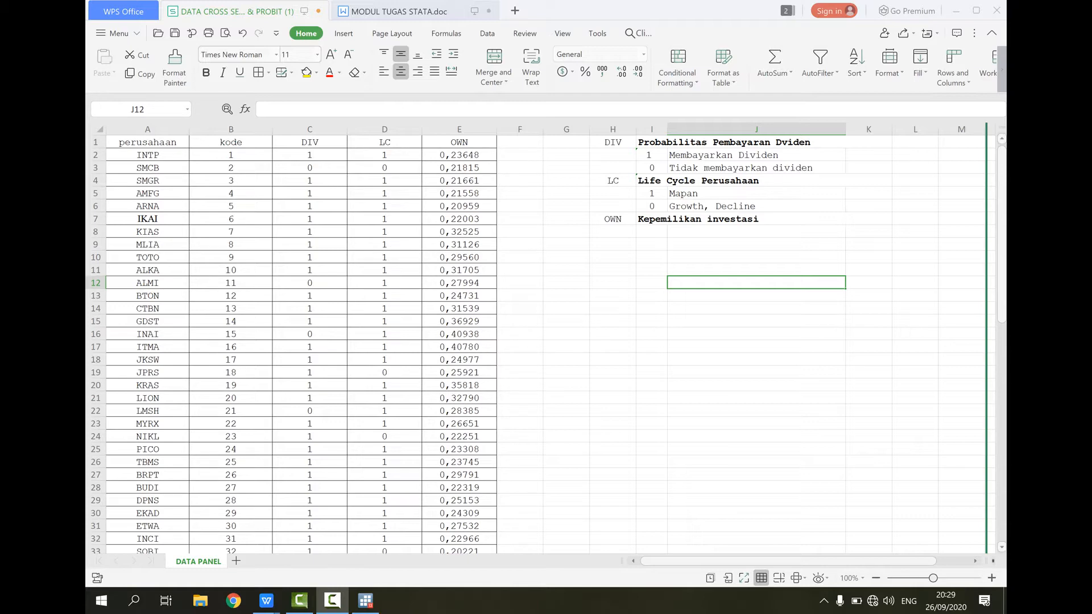
Step: Review the company data and the DIV, LC and OWN variable descriptions in the DATA PANEL worksheet
scroll(546, 341, down, 13)
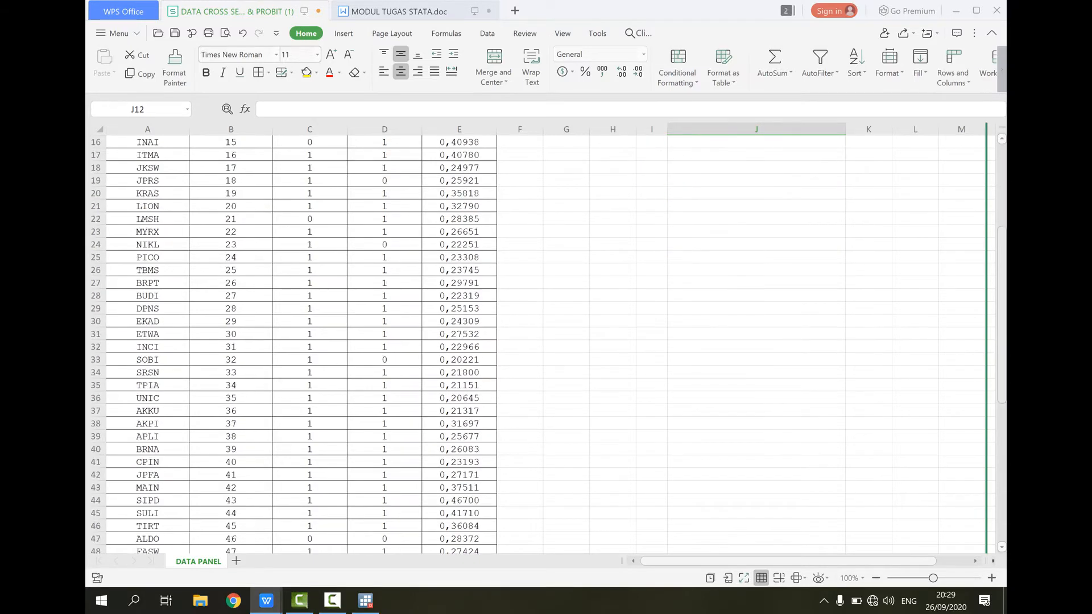
scroll(546, 341, up, 13)
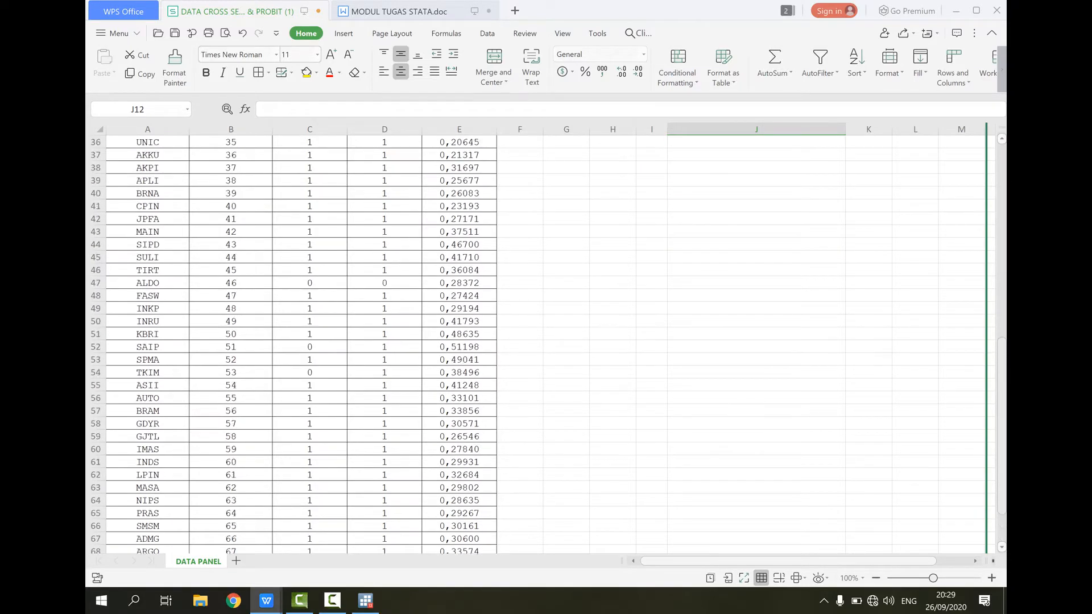
scroll(545, 341, up, 1)
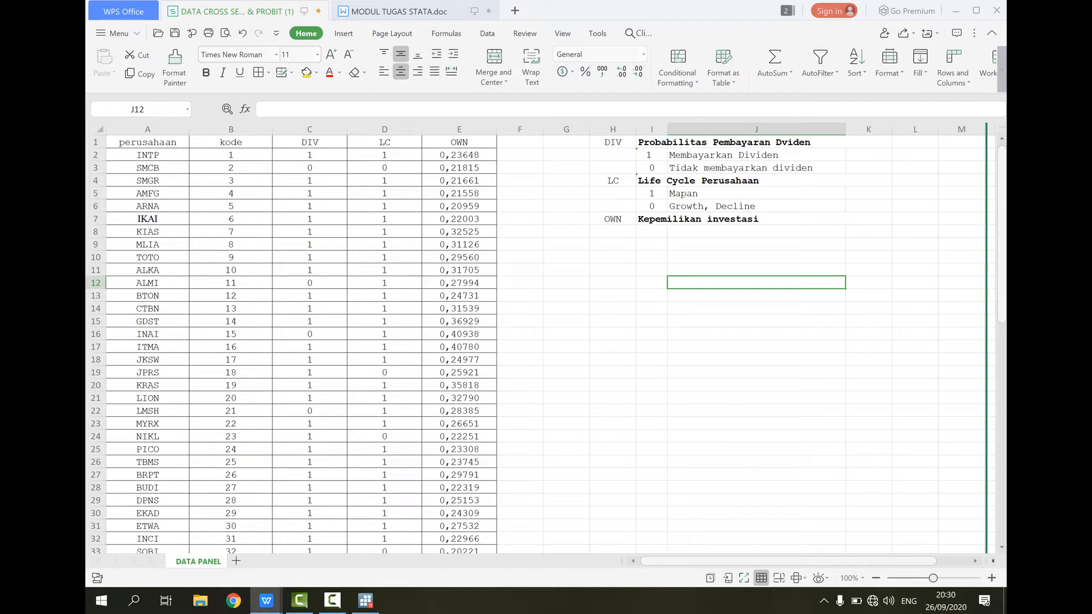
drag(746, 231, 523, 501)
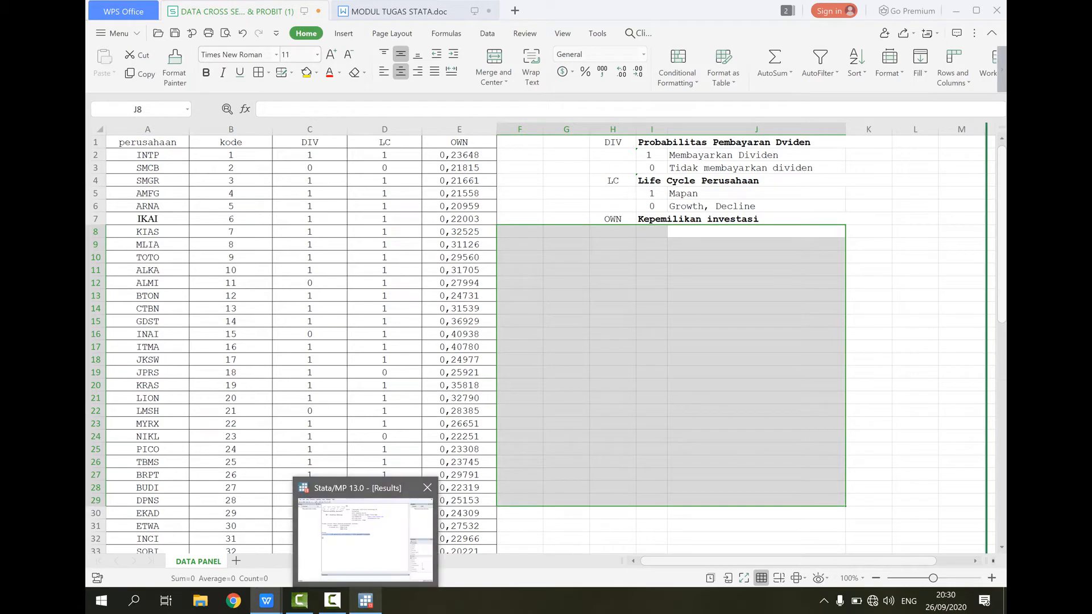
Step: Switch to Stata and import the Excel file DATA CROSS SECTION_LPM, LOGIT & PROBIT (1).xls with the first row as variable names
click(365, 600)
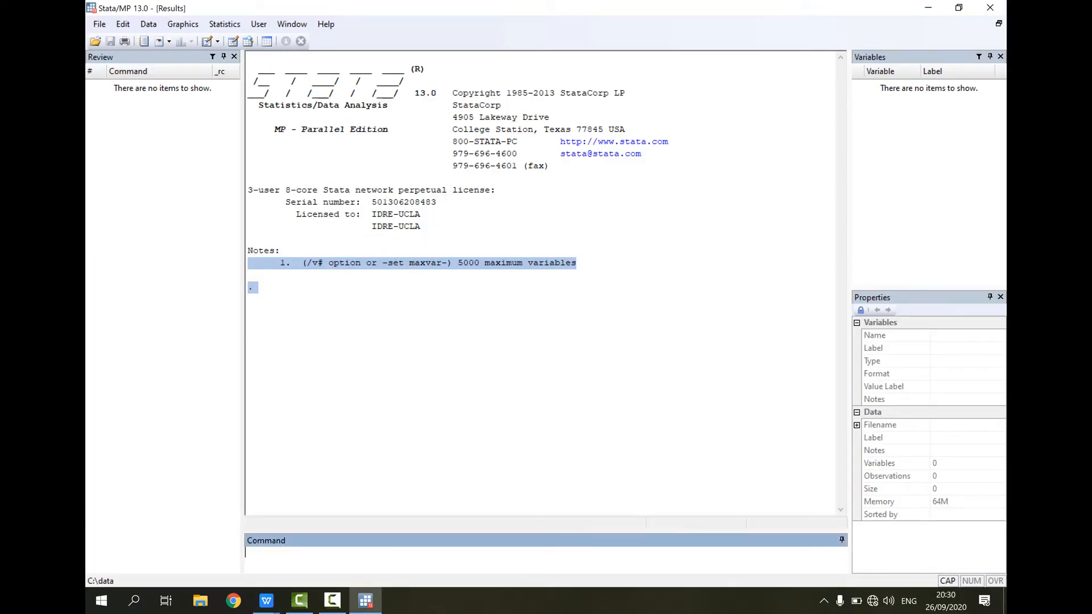
click(432, 346)
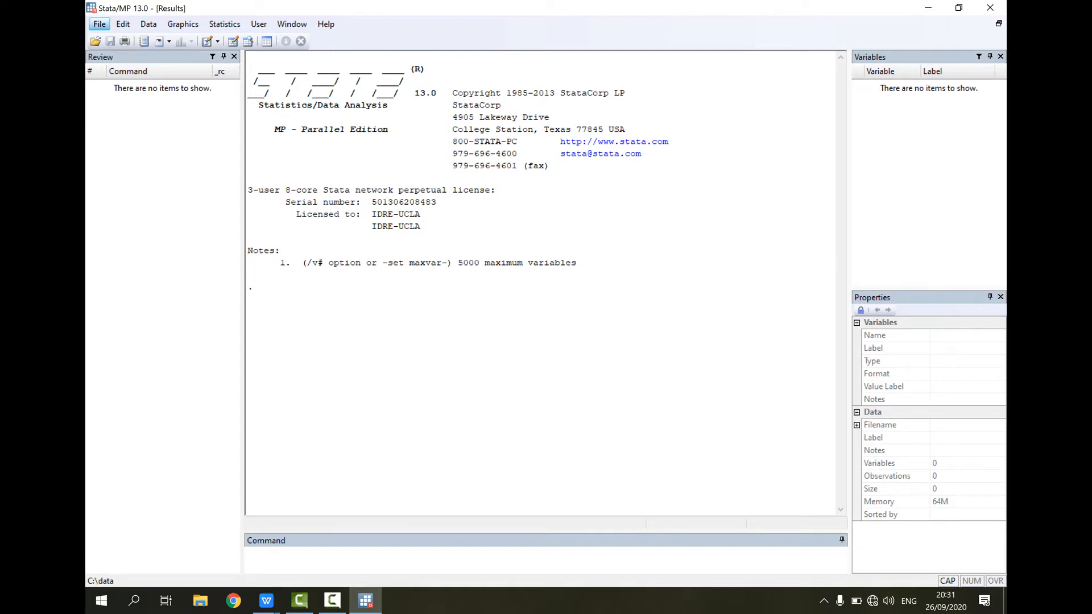
click(100, 23)
mouse_move(131, 167)
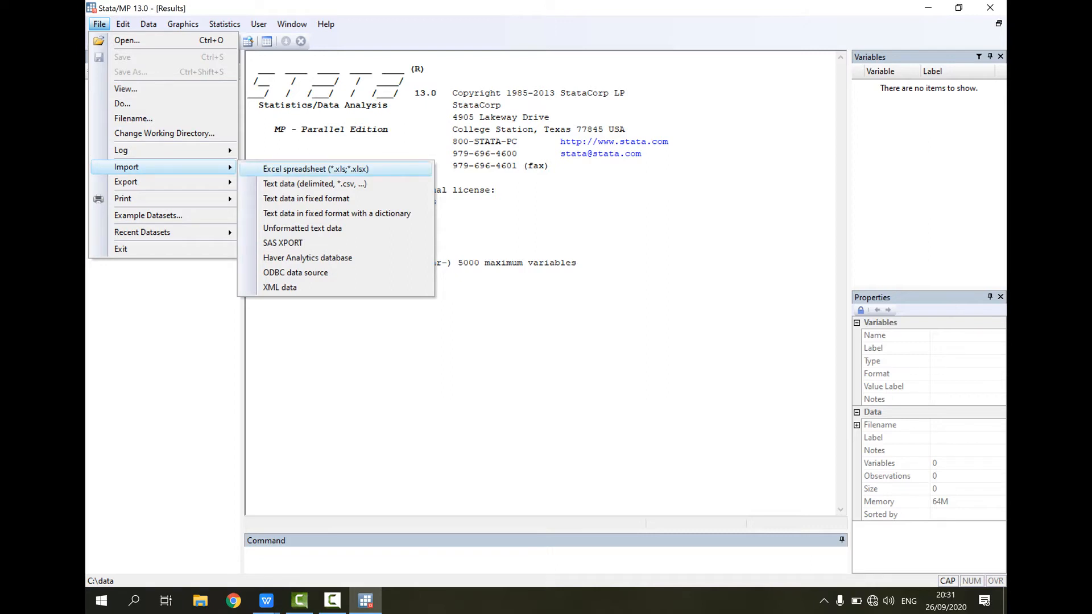
click(316, 168)
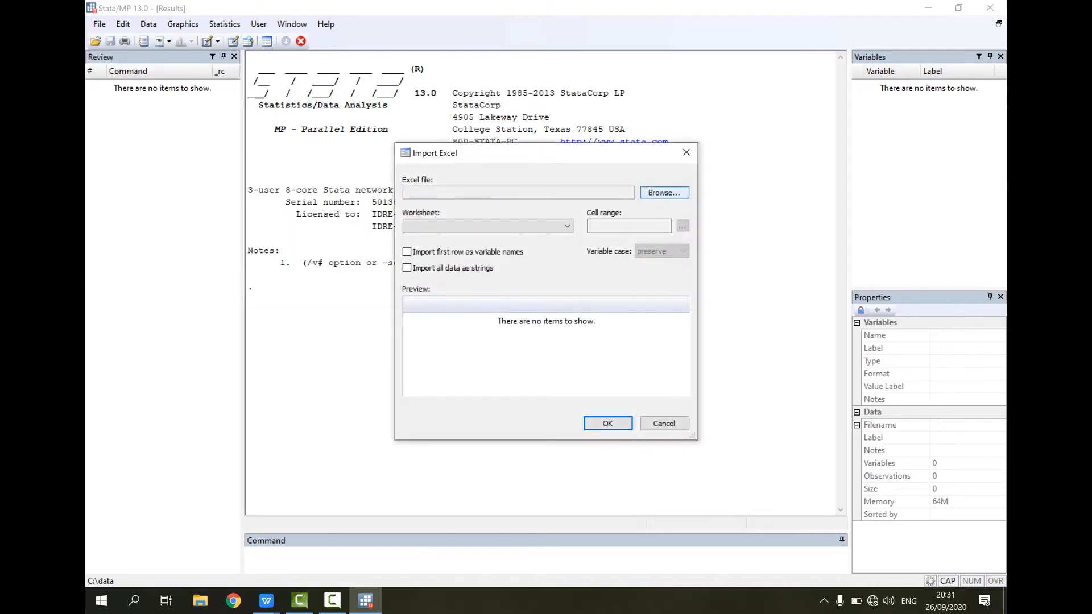
click(664, 193)
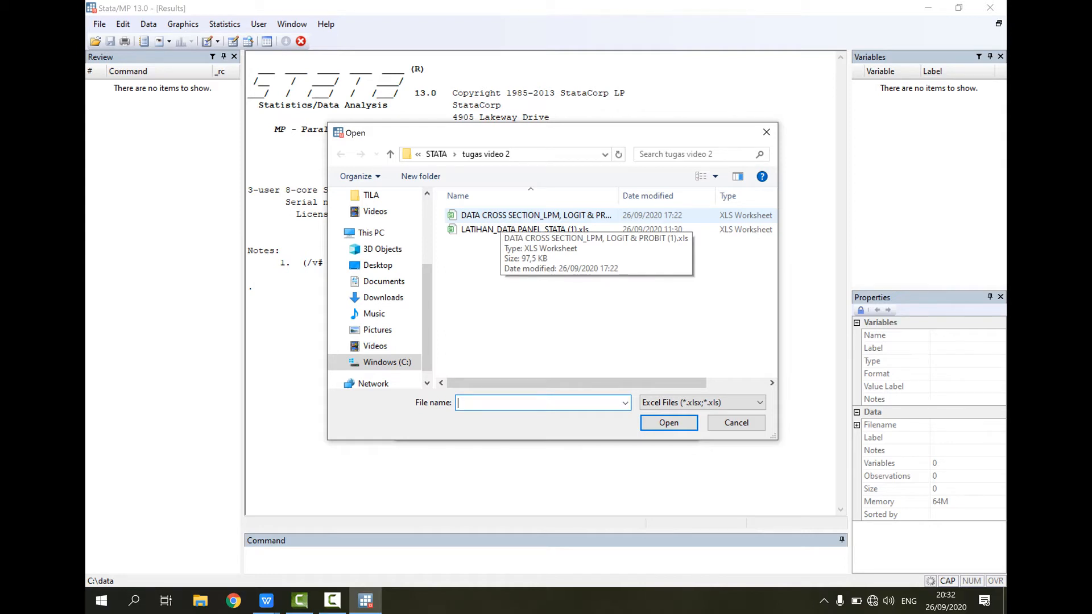
click(500, 217)
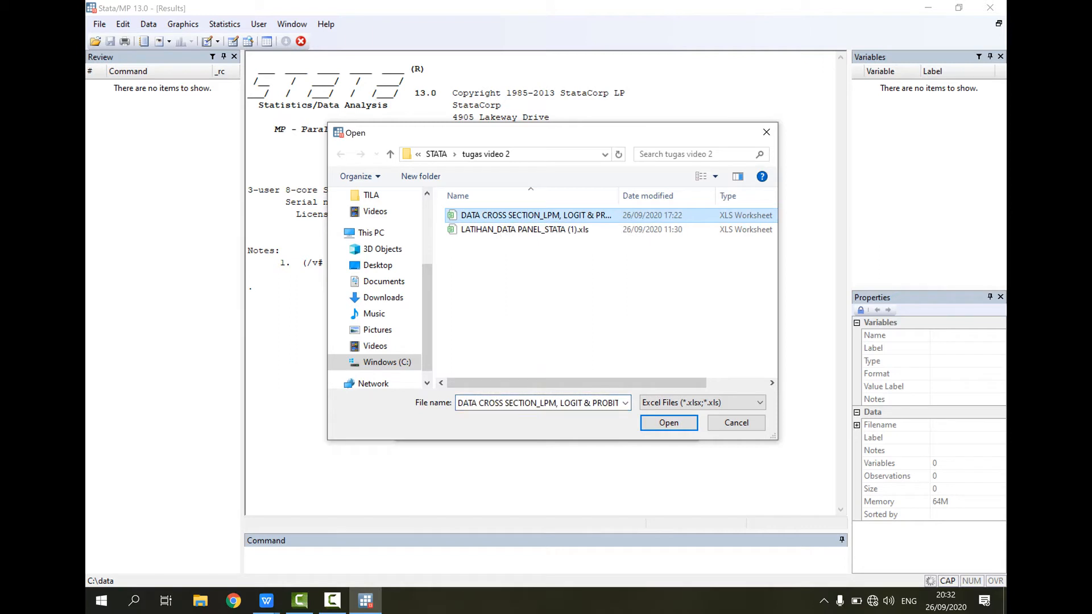
click(669, 423)
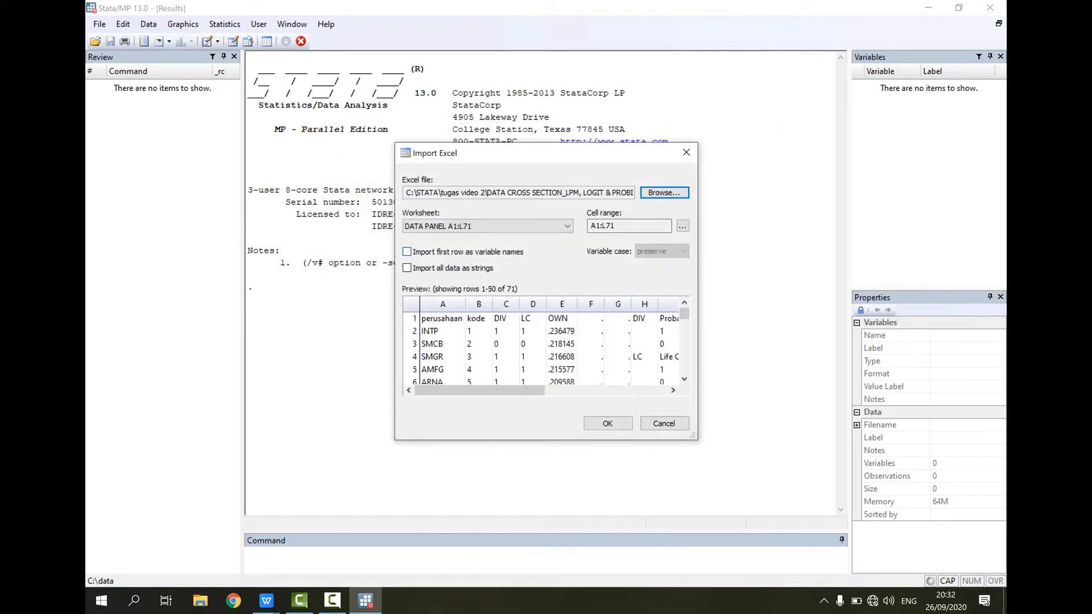
click(407, 252)
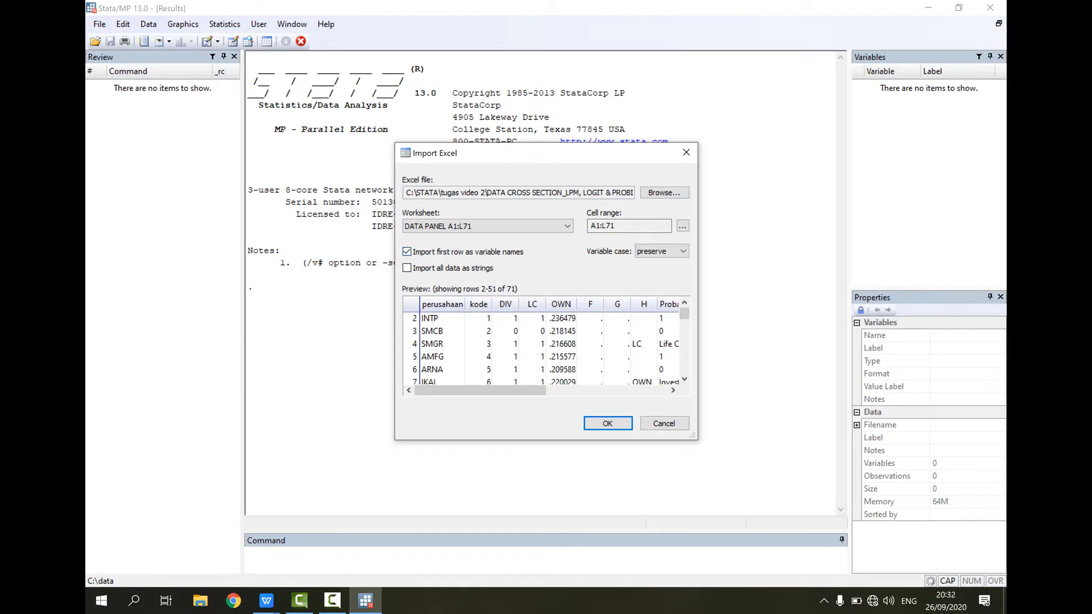
key(Return)
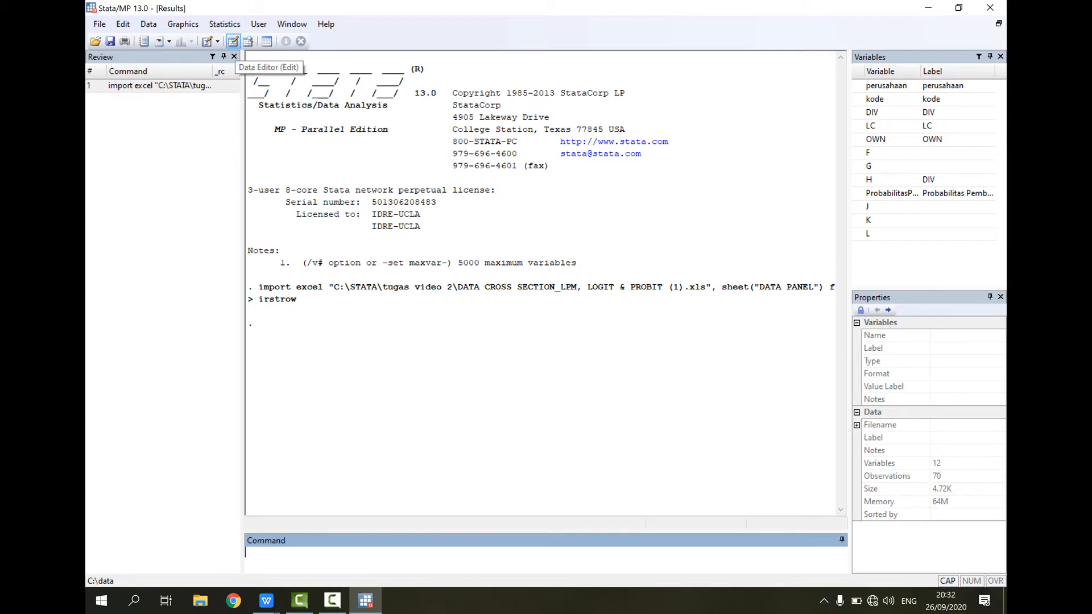
Step: Check the imported dataset's columns and rows down to the last record in the editable Data Editor, and close it
click(233, 40)
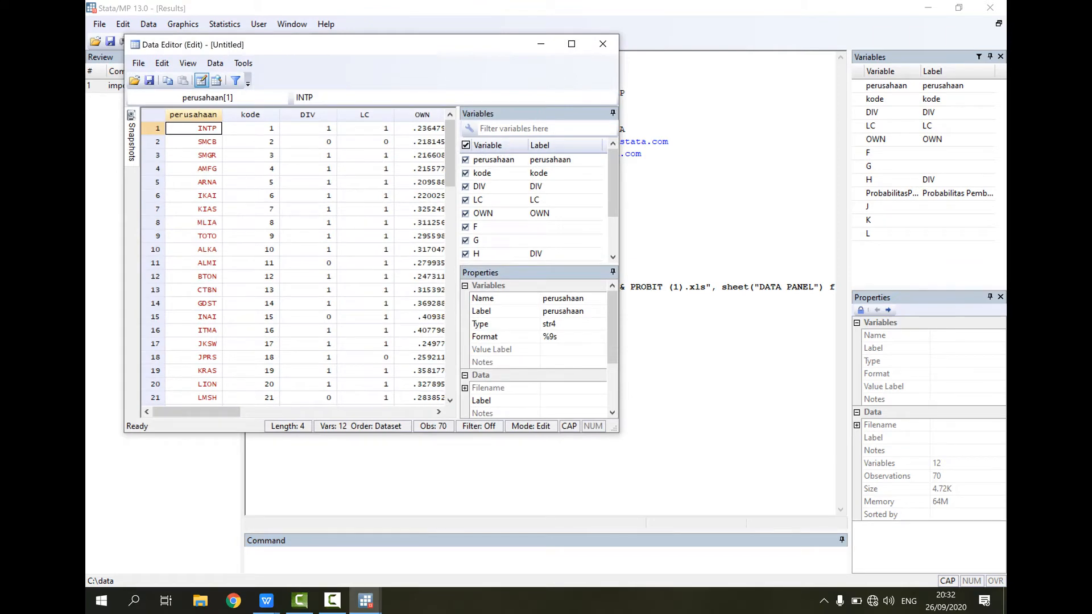
drag(196, 412, 231, 411)
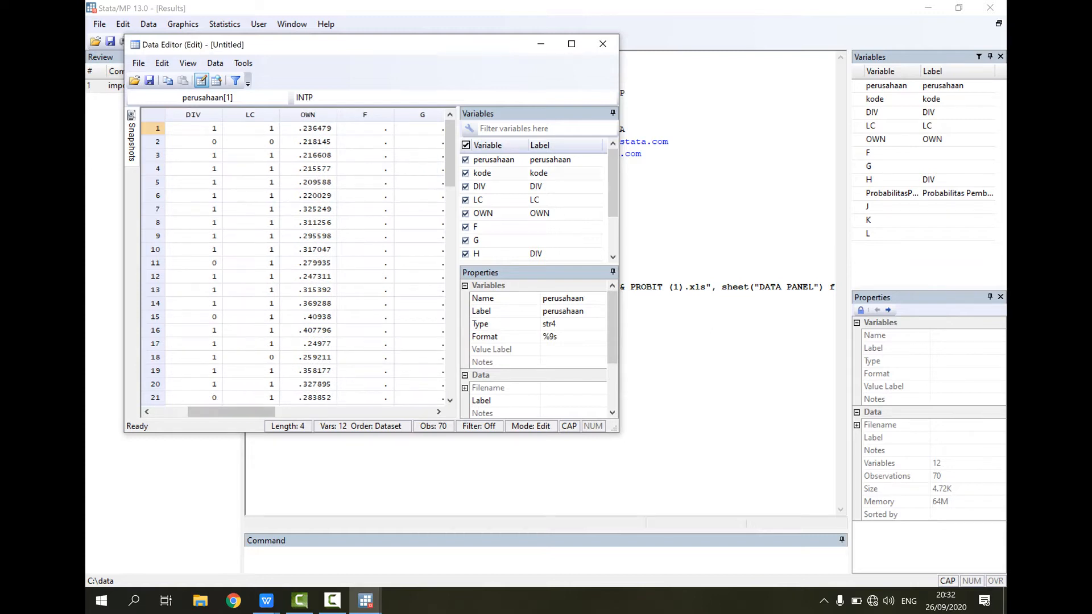
drag(450, 154, 450, 343)
drag(231, 411, 196, 412)
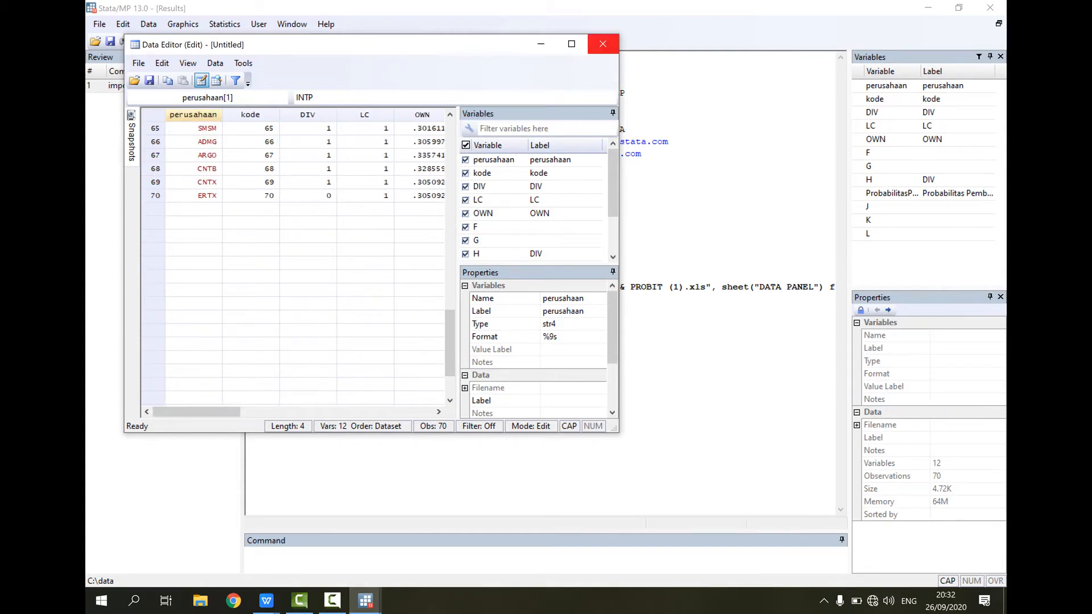
click(603, 44)
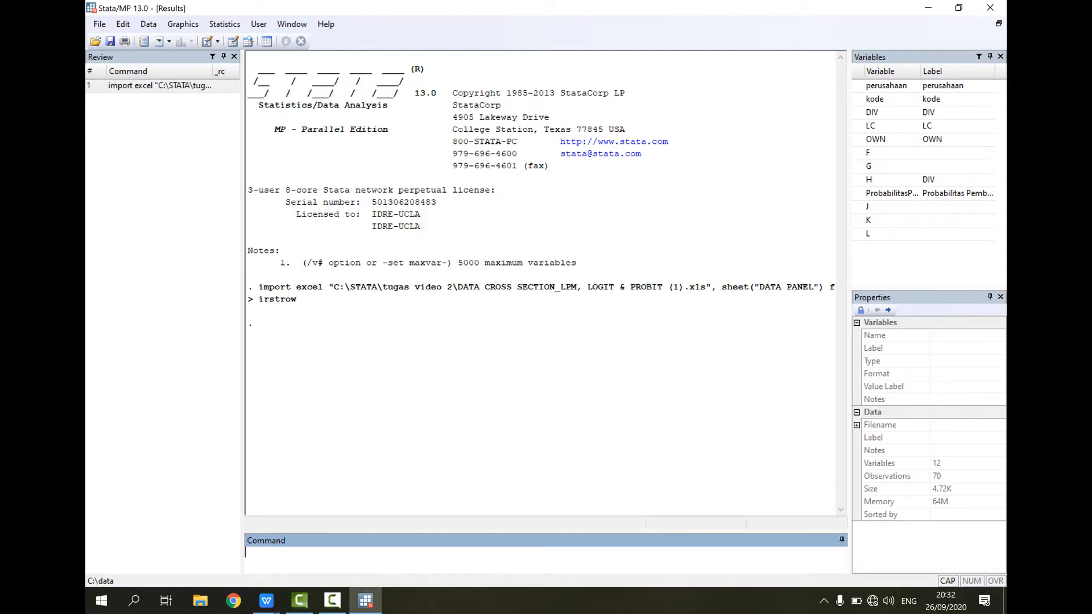
Step: Run the linear probability model of DIV on LC and OWN with the command reg DIV LC OWN
text(R)
key(BackSpace)
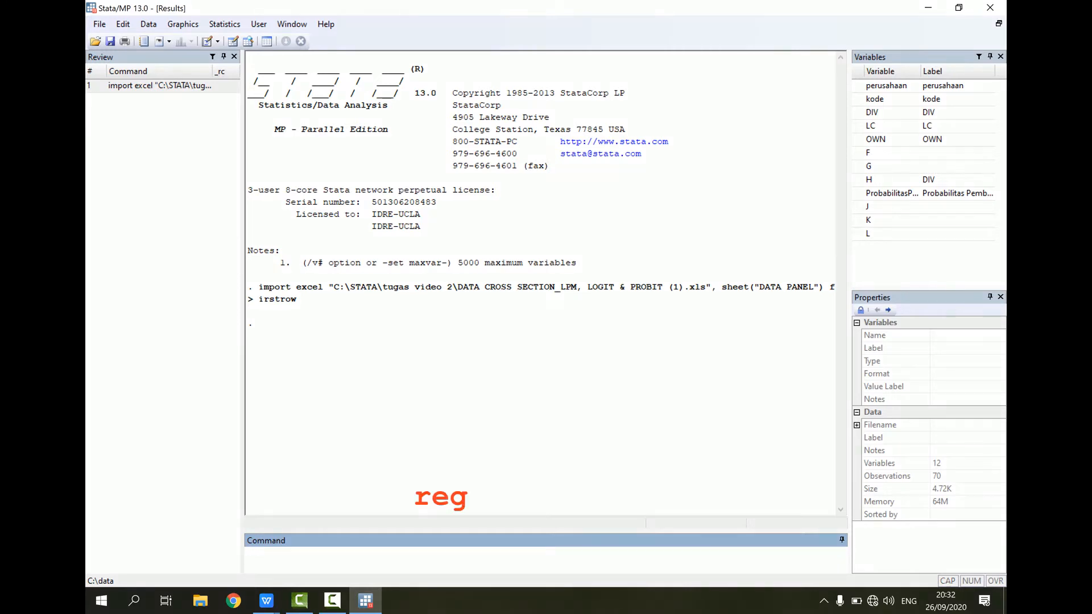
text(reg)
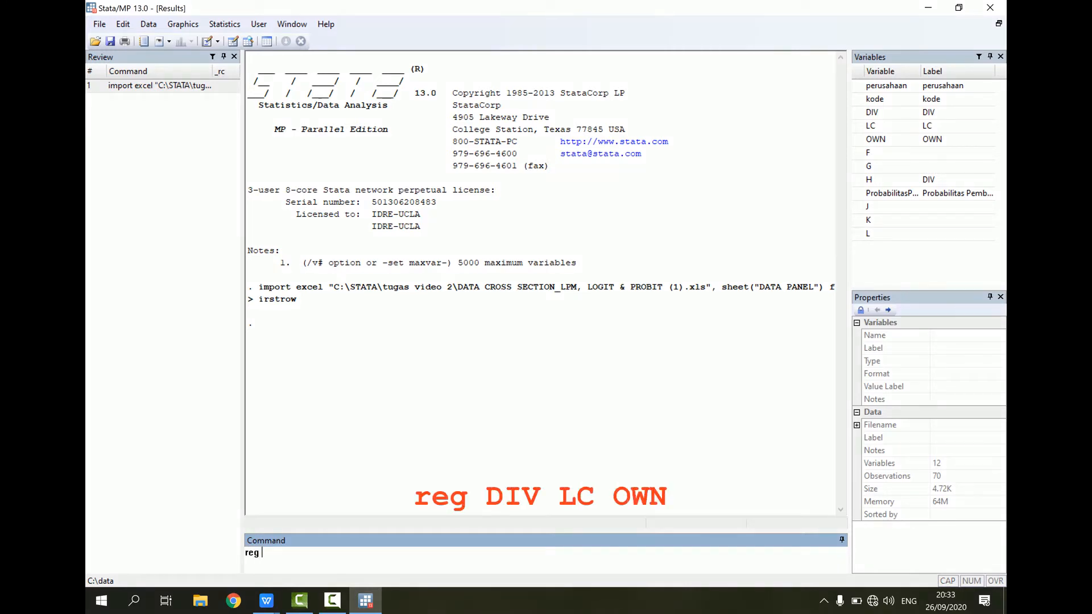
key(Caps_Lock)
text(DIV LC OWN)
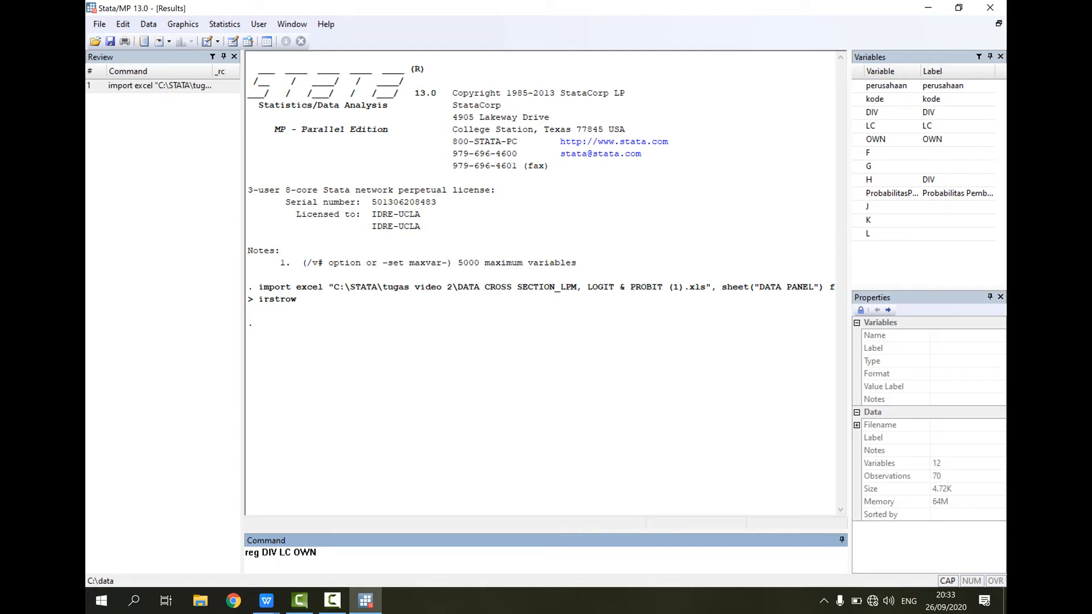
key(Return)
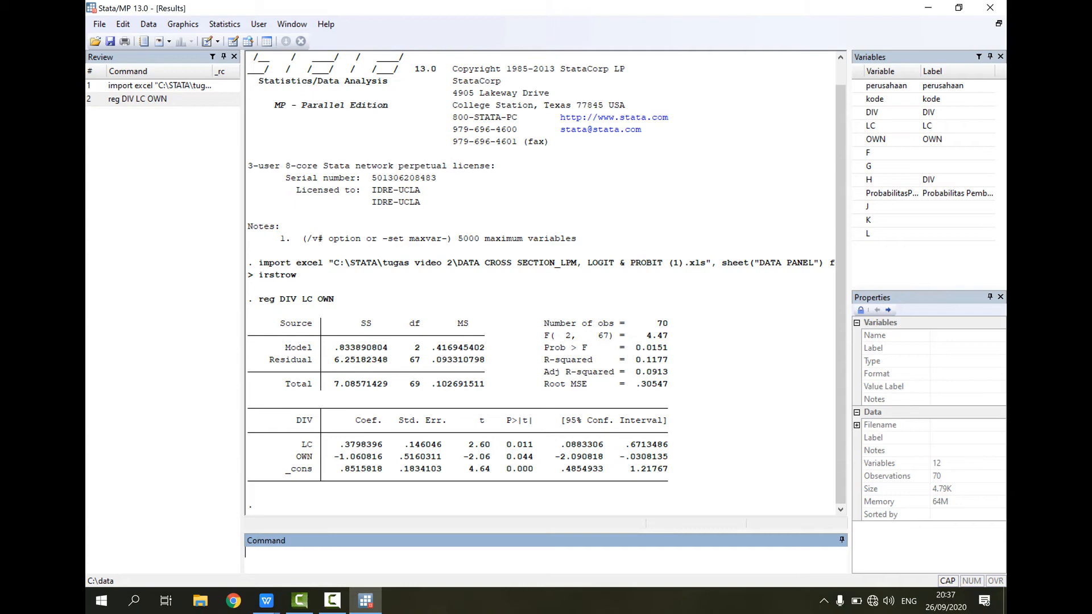
Step: Run the logistic regression of DIV on LC and OWN with the command logit DIV LC OWN
key(Caps_Lock)
text(logit)
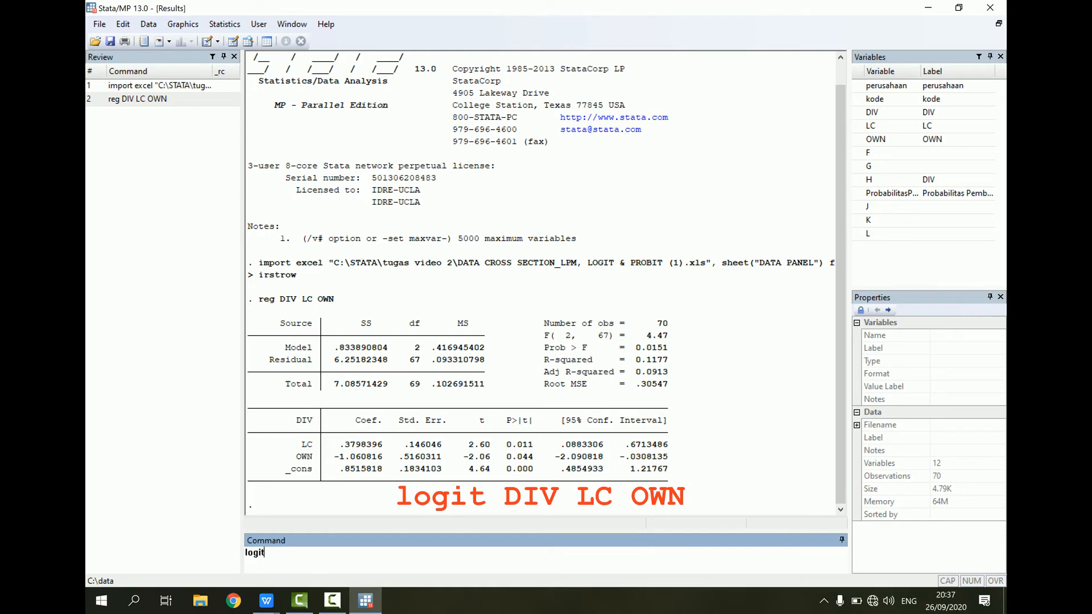
key(Caps_Lock)
text(DIV LC OWN)
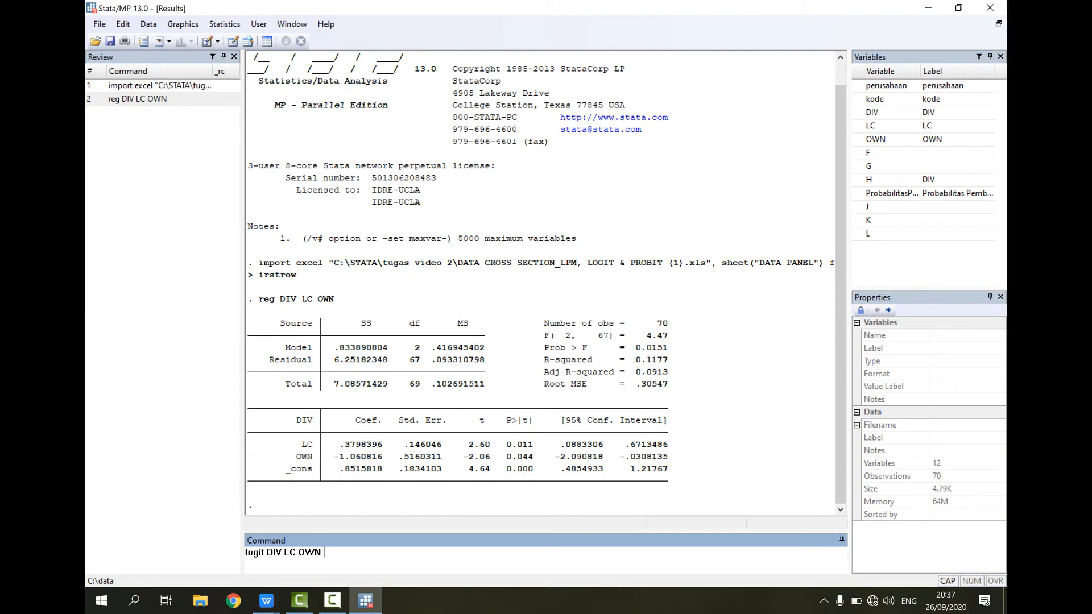
key(Return)
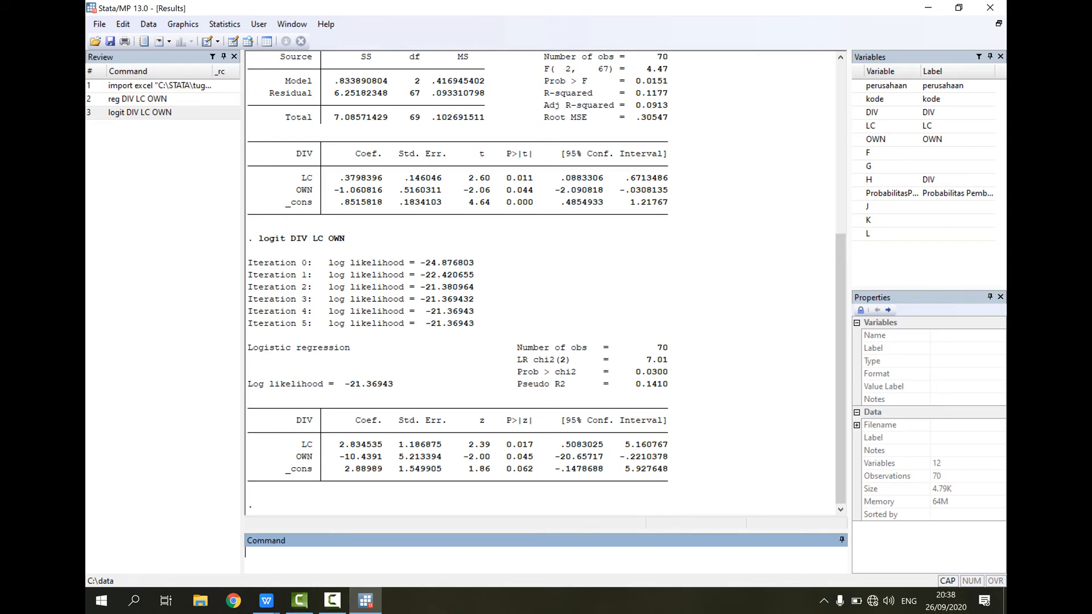
Step: Run the probit regression of DIV on LC and OWN with the command probit DIV LC OWN
text(P)
key(BackSpace)
key(Caps_Lock)
text(probit)
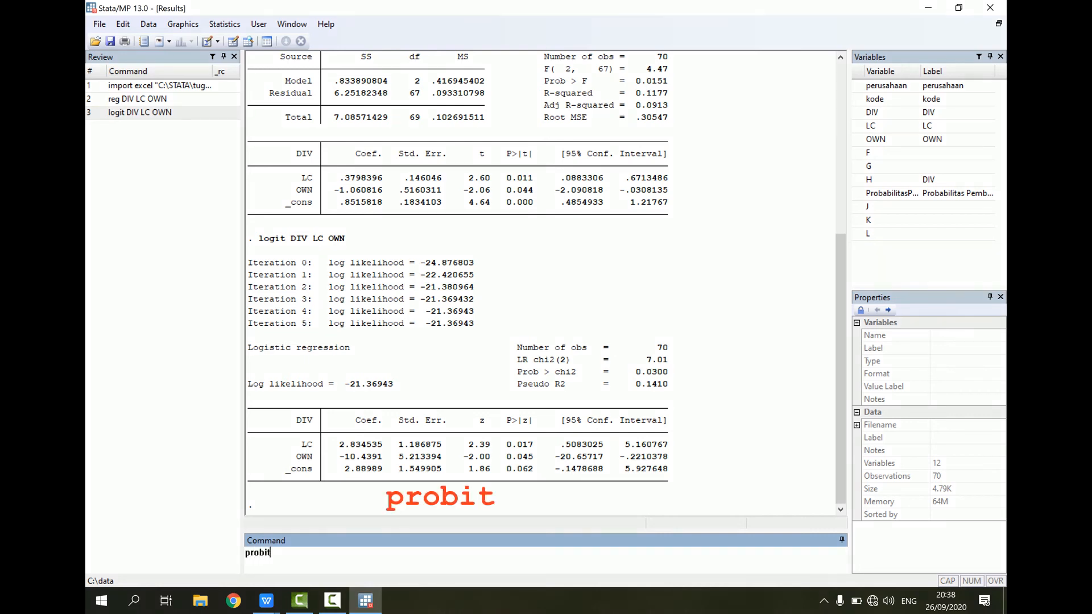
key(Caps_Lock)
text(DIV)
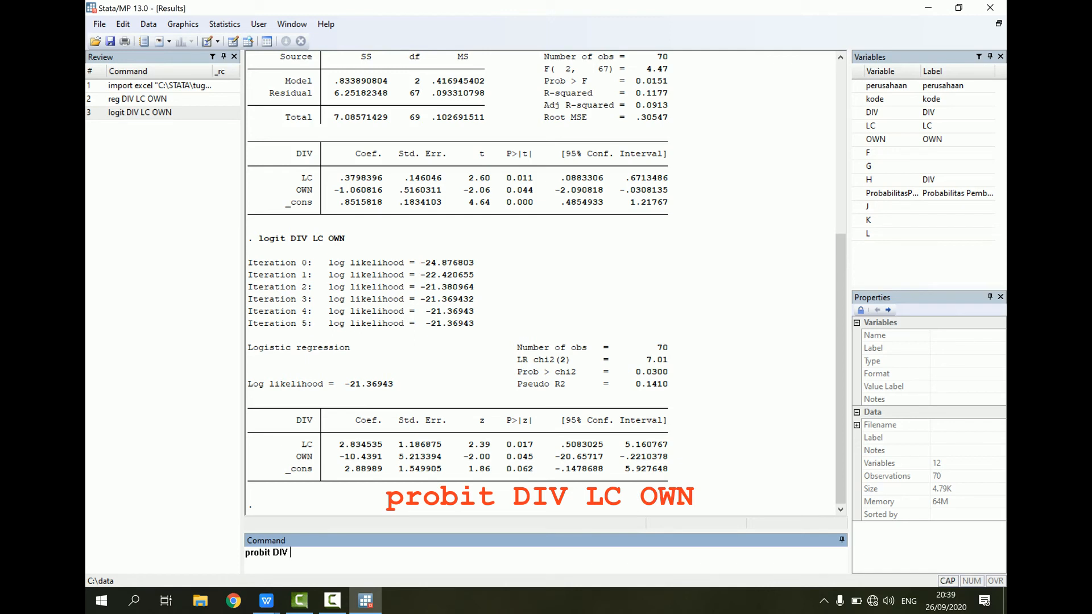
text( LC OWN)
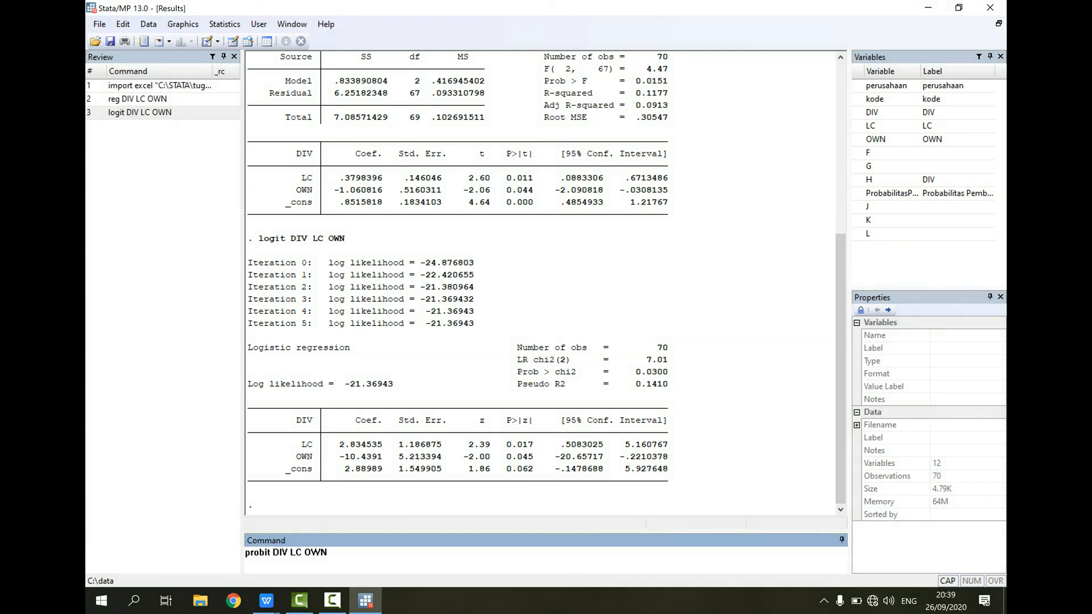
key(Return)
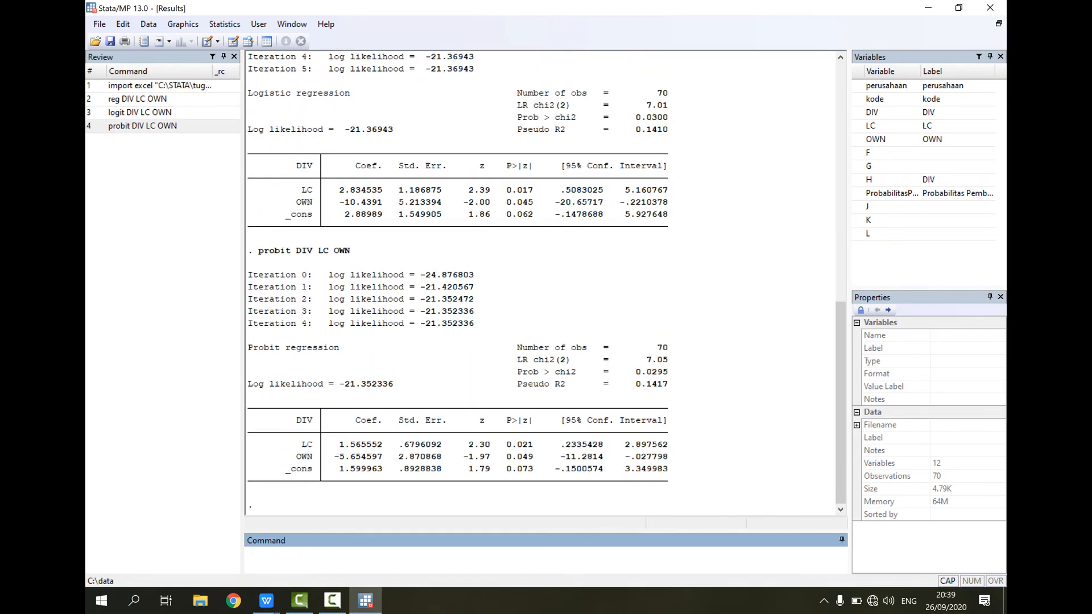